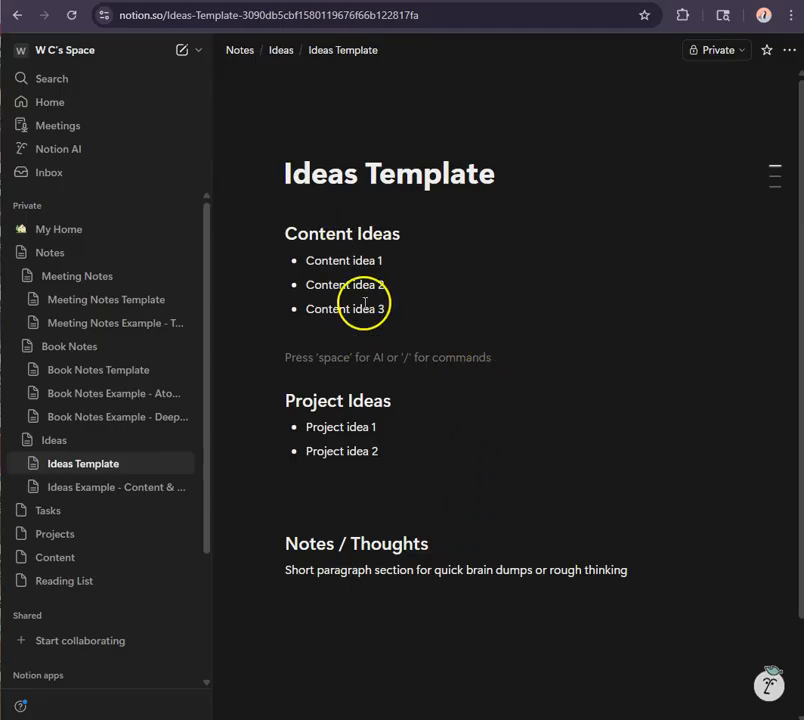
- Insert a divider on the empty line between the Content Ideas list and the Project Ideas heading
{"action": "left_click", "coordinate": [336, 349]}
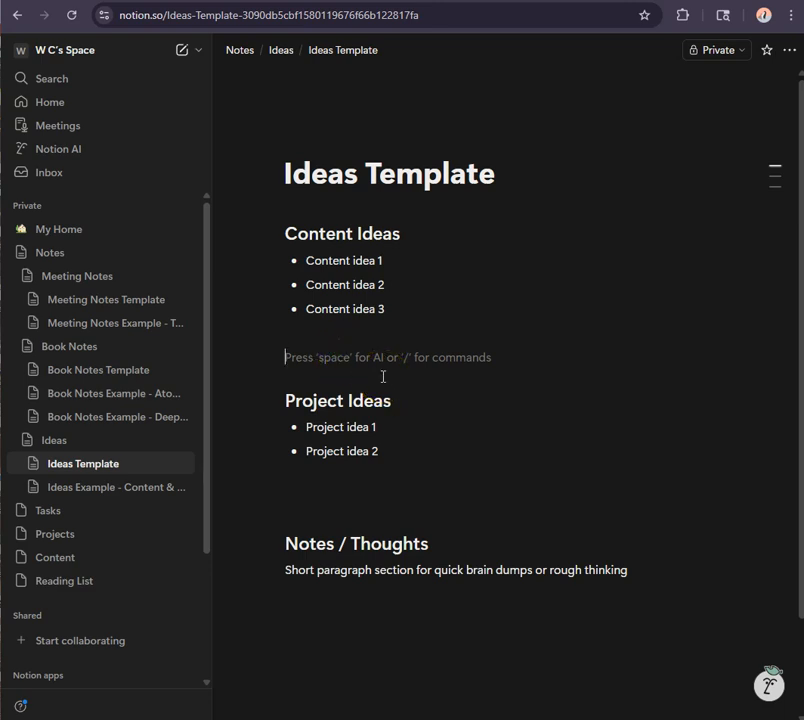
{"action": "type", "text": "/"}
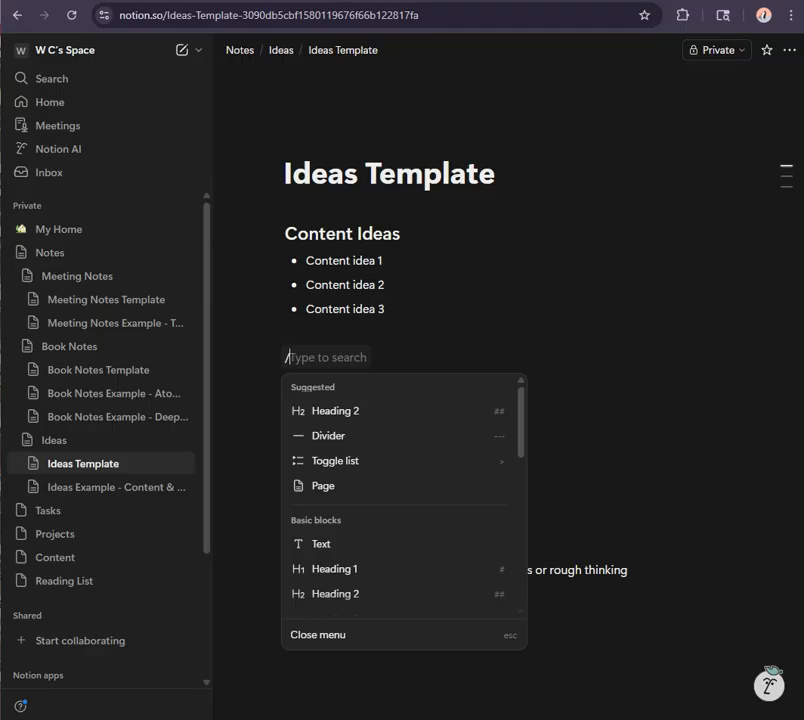
{"action": "left_click", "coordinate": [526, 332]}
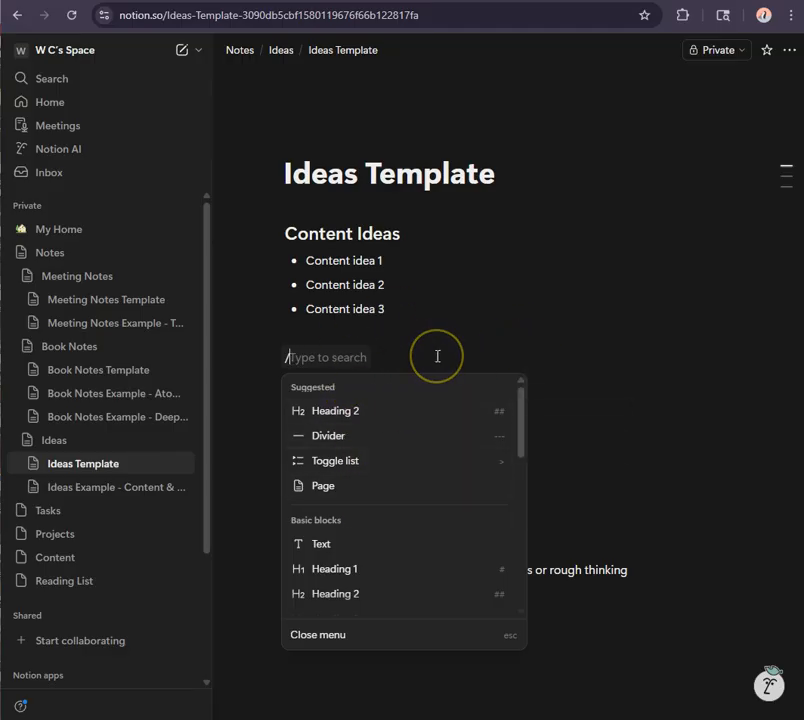
{"action": "type", "text": "div"}
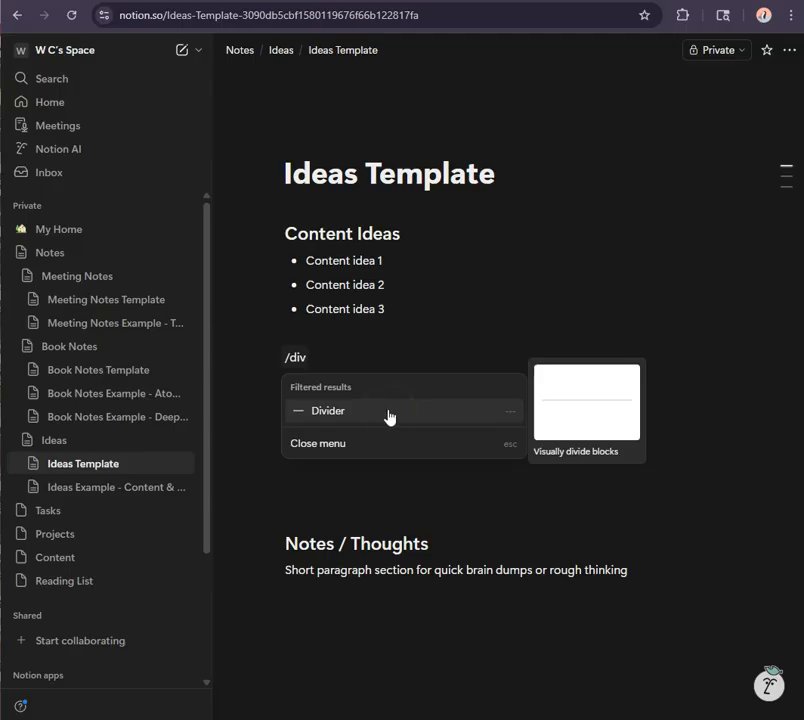
{"action": "left_click", "coordinate": [389, 417]}
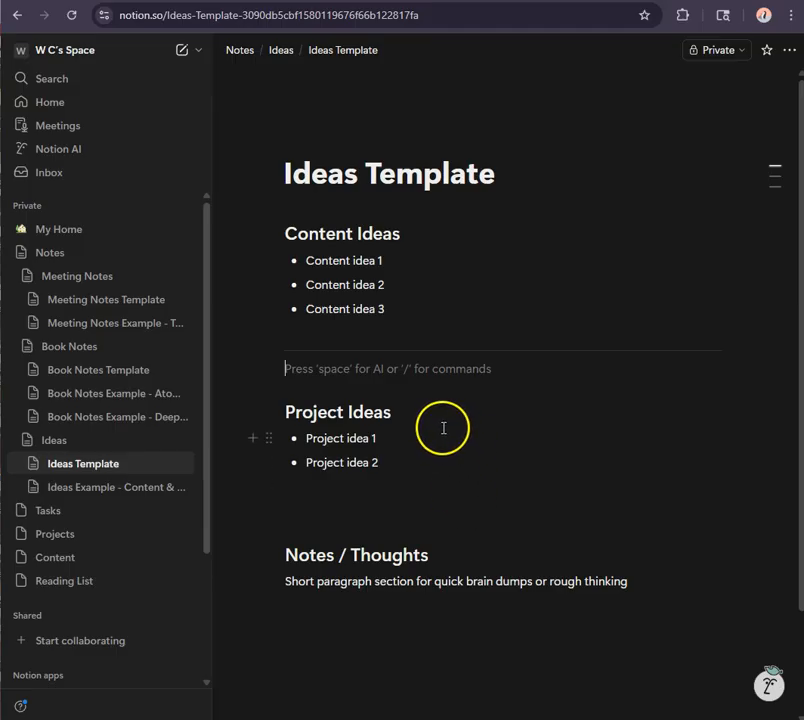
{"action": "left_click", "coordinate": [402, 379]}
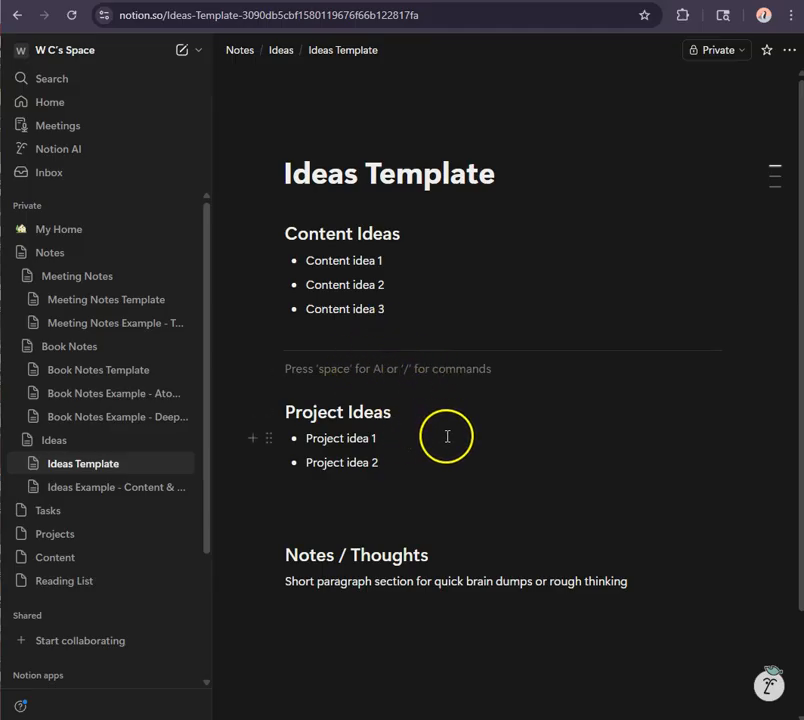
- Add a Heading 2 titled "Future Improvements" below the Notes / Thoughts paragraph at the end of the page
{"action": "scroll", "coordinate": [447, 436], "scroll_direction": "down", "scroll_amount": 2}
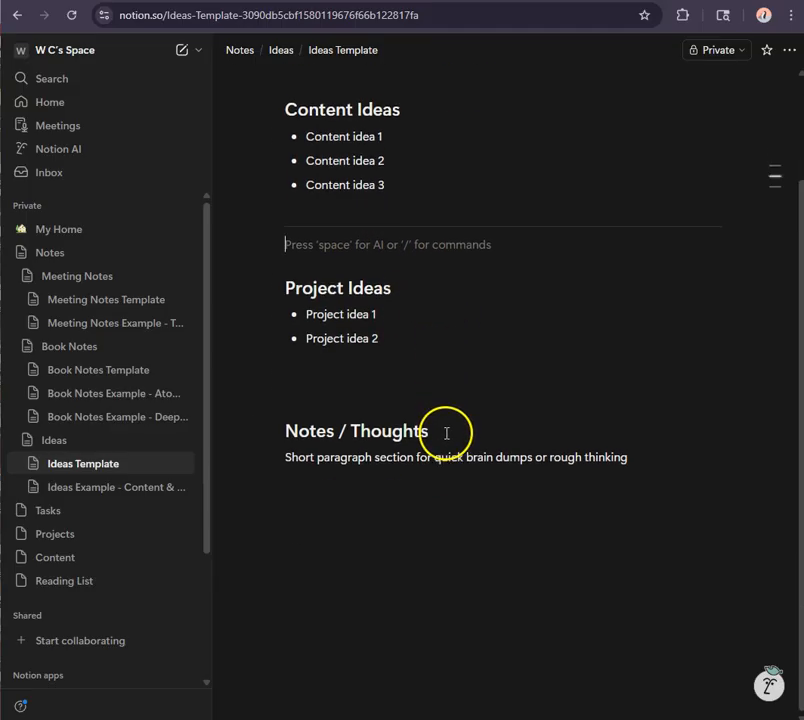
{"action": "left_click", "coordinate": [359, 505]}
{"action": "left_click", "coordinate": [368, 503]}
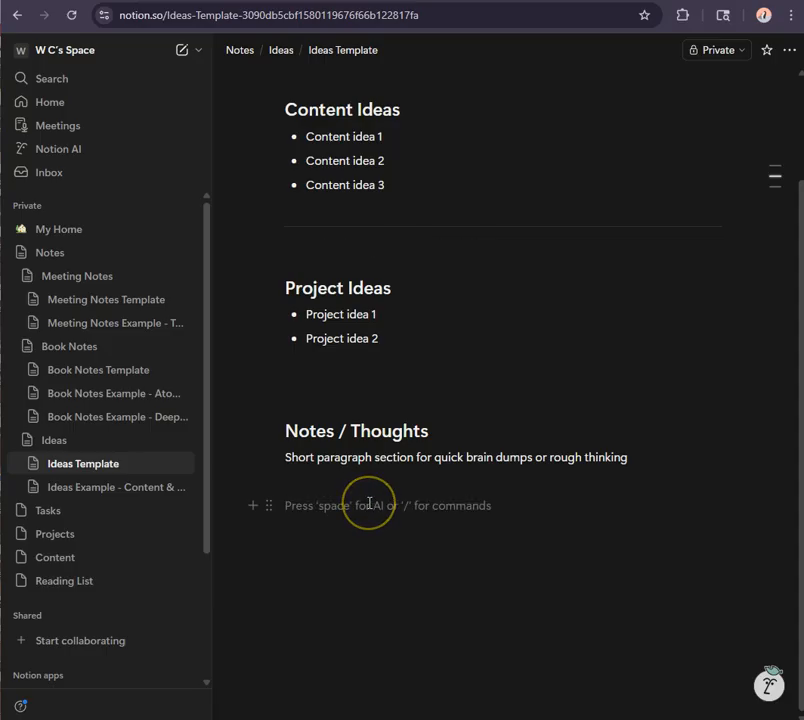
{"action": "type", "text": "/"}
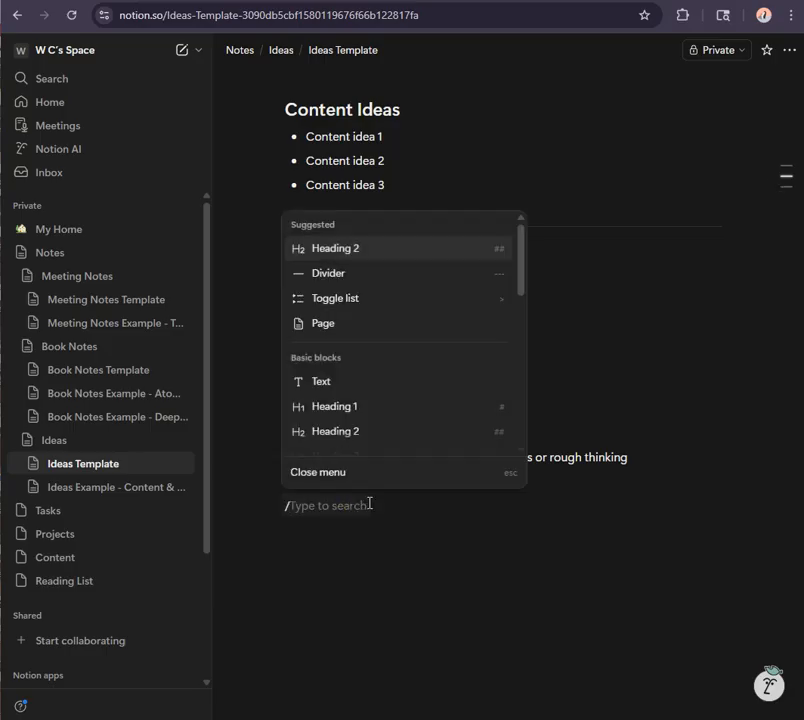
{"action": "type", "text": "heading"}
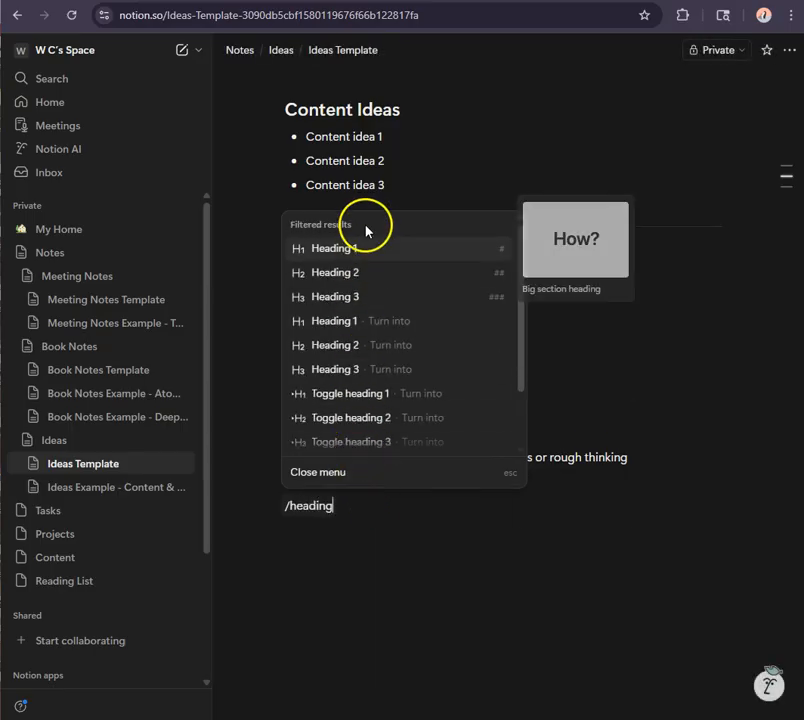
{"action": "left_click", "coordinate": [366, 275]}
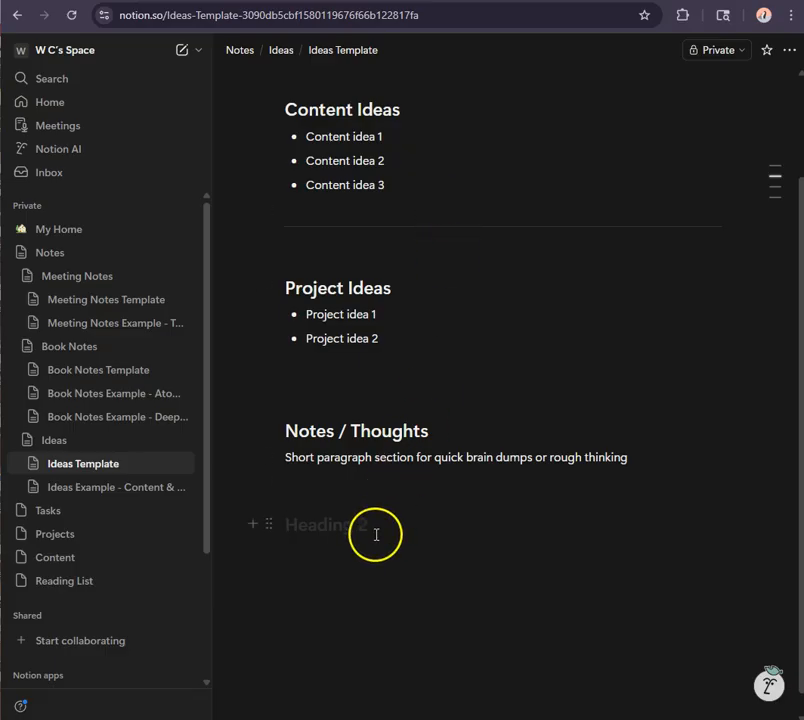
{"action": "type", "text": "F"}
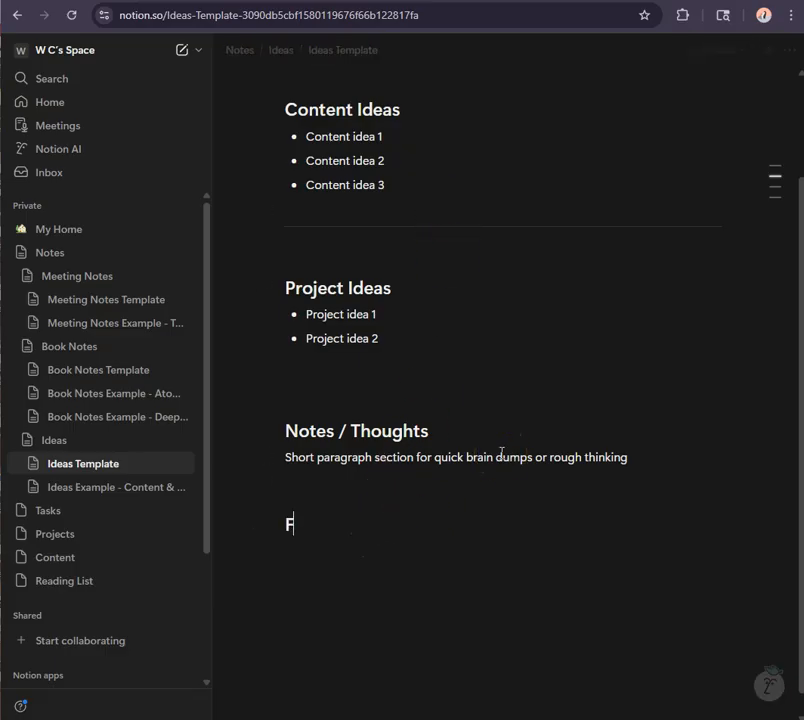
{"action": "type", "text": "uture I"}
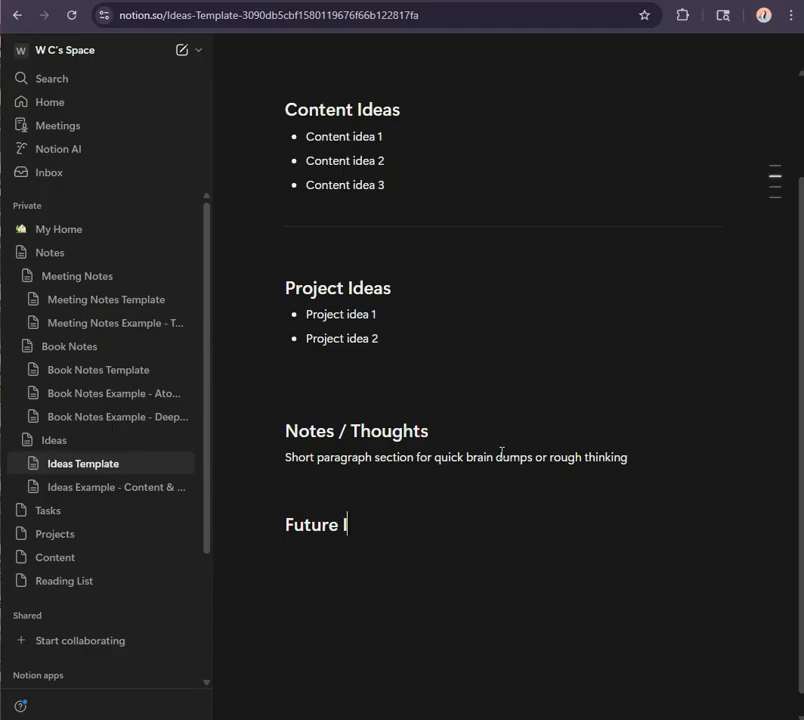
{"action": "type", "text": "mprovements"}
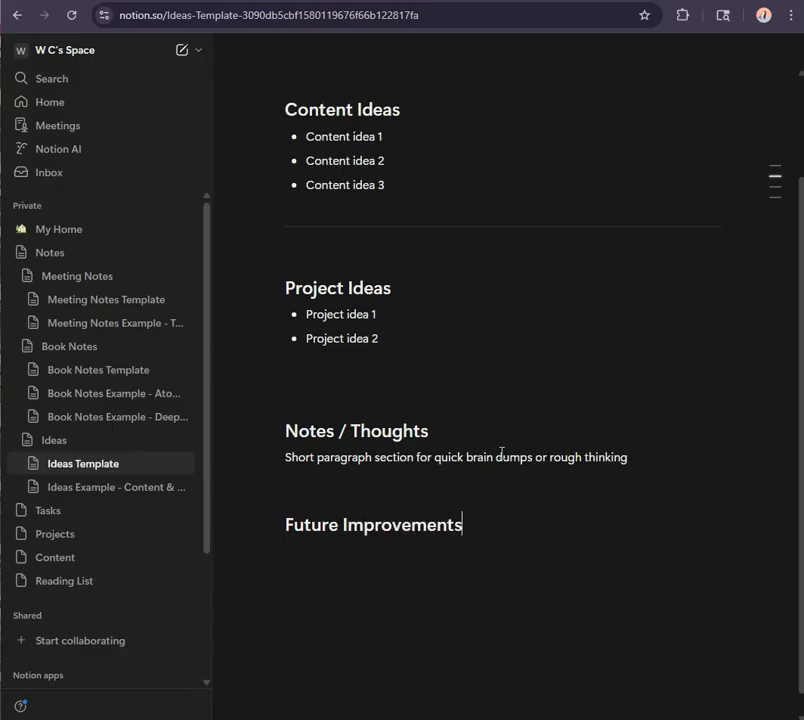
- Add a toggle list titled "Template Ideas" under the Future Improvements heading, removing the extra empty toggle
{"action": "left_click", "coordinate": [335, 554]}
{"action": "left_click", "coordinate": [341, 567]}
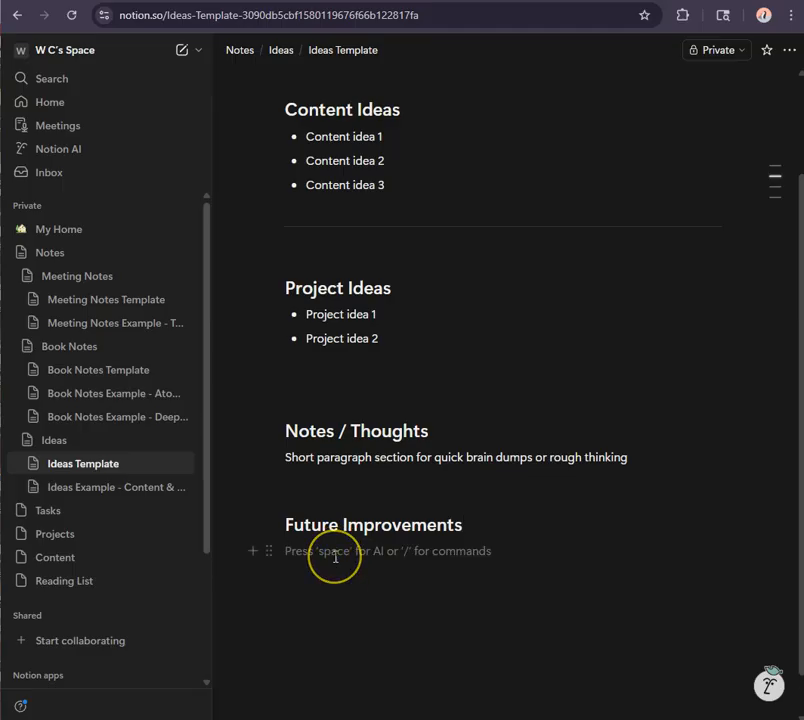
{"action": "type", "text": "/"}
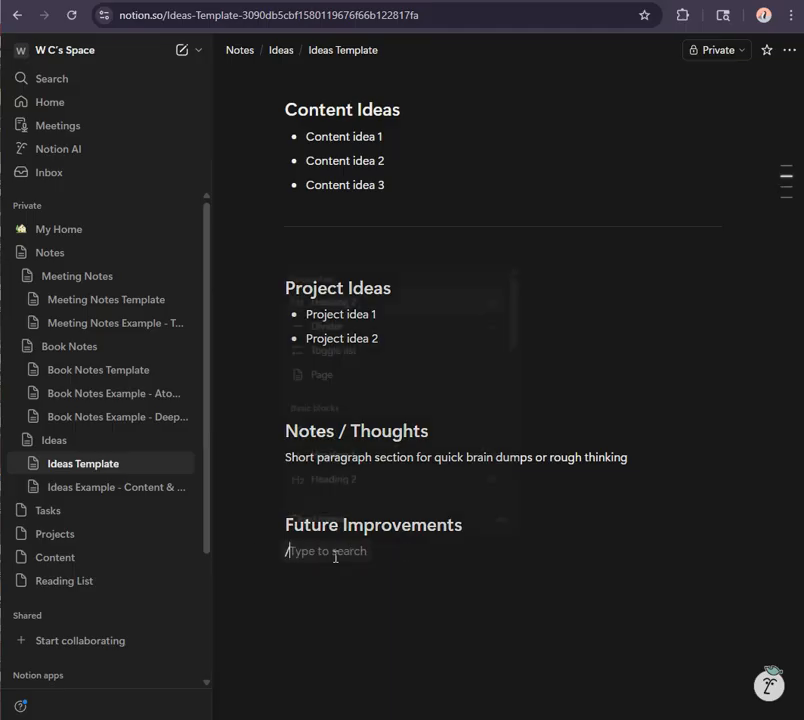
{"action": "type", "text": "t"}
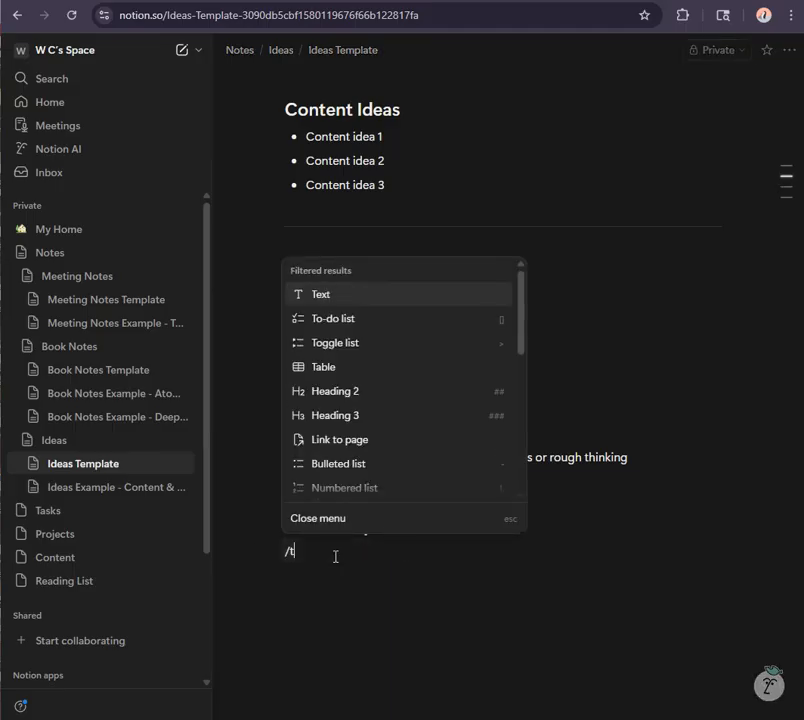
{"action": "type", "text": "oggle"}
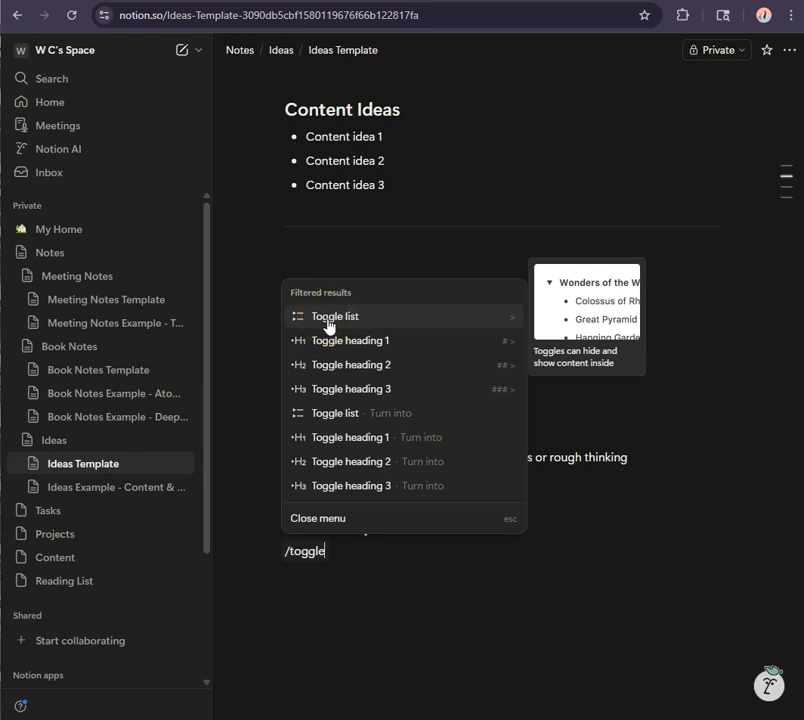
{"action": "left_click", "coordinate": [328, 326]}
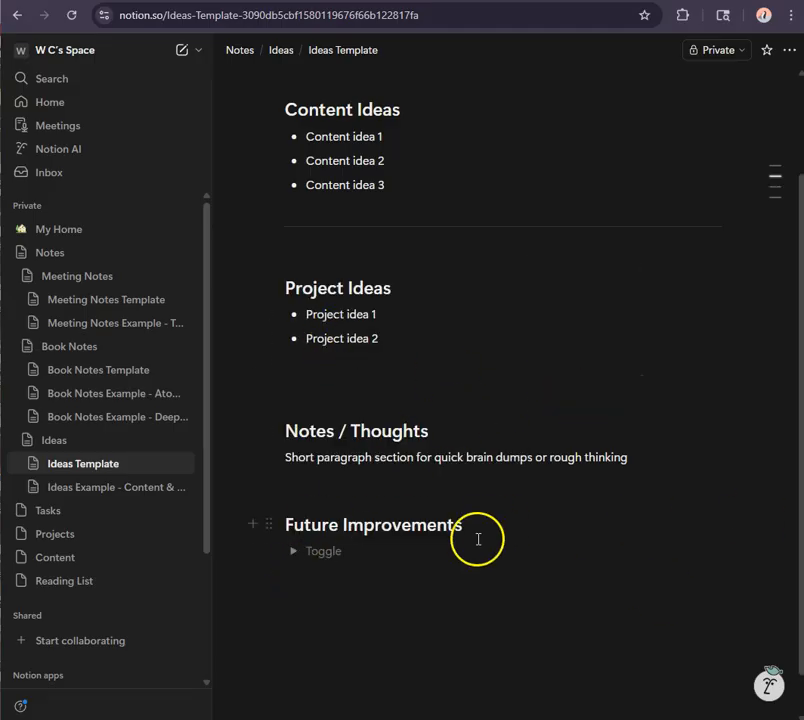
{"action": "left_click", "coordinate": [323, 555]}
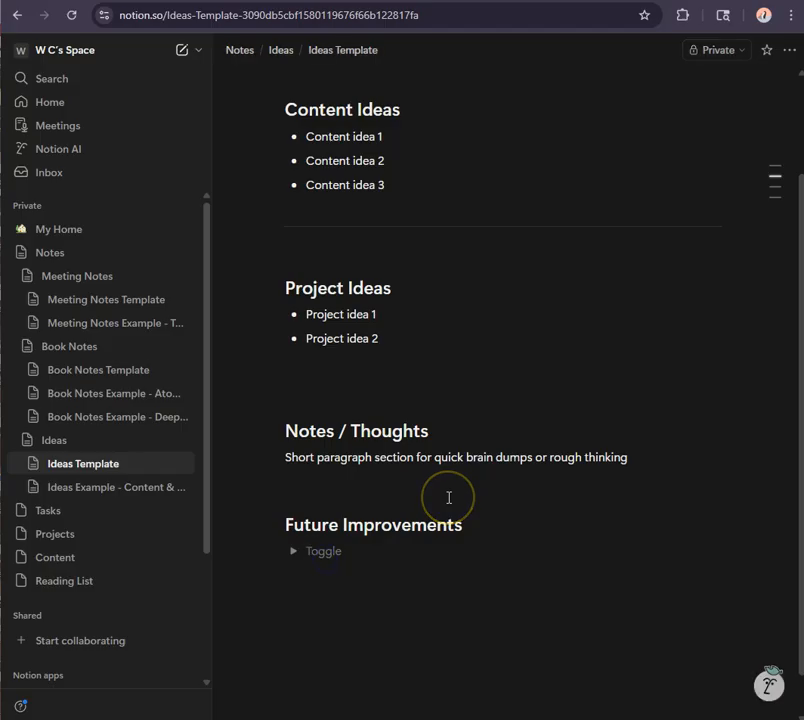
{"action": "type", "text": "Template Ideas"}
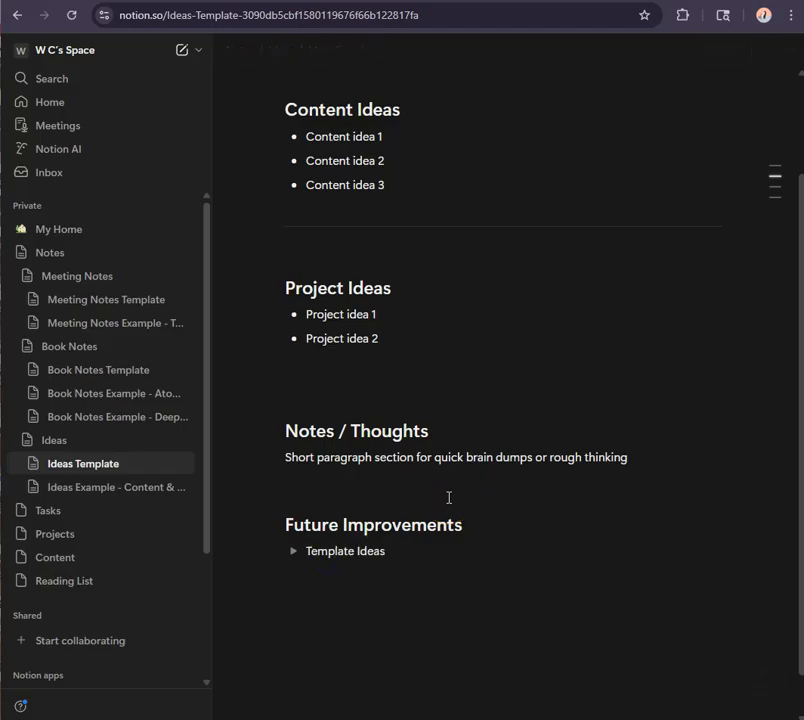
{"action": "key", "text": "Return"}
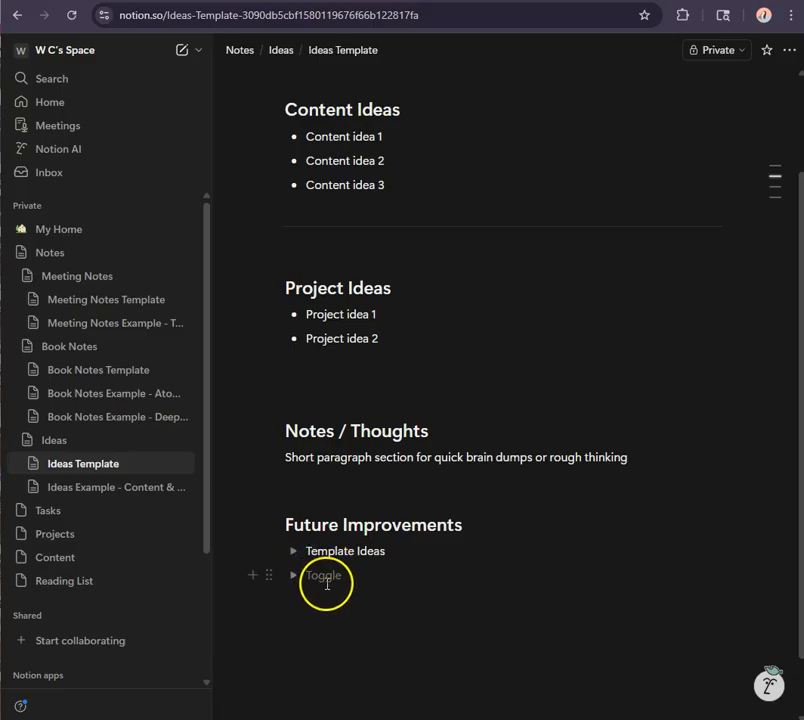
{"action": "key", "text": "BackSpace"}
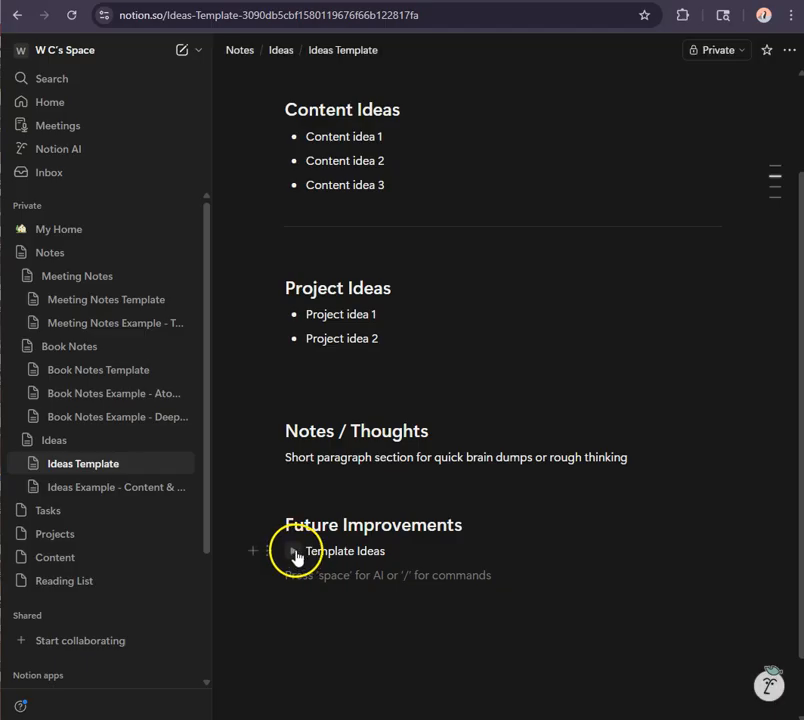
- Expand the Template Ideas toggle, paste "Add a simple weekly planning layout" and "Add a beginner dashboard example" inside, then collapse it
{"action": "left_click", "coordinate": [294, 551]}
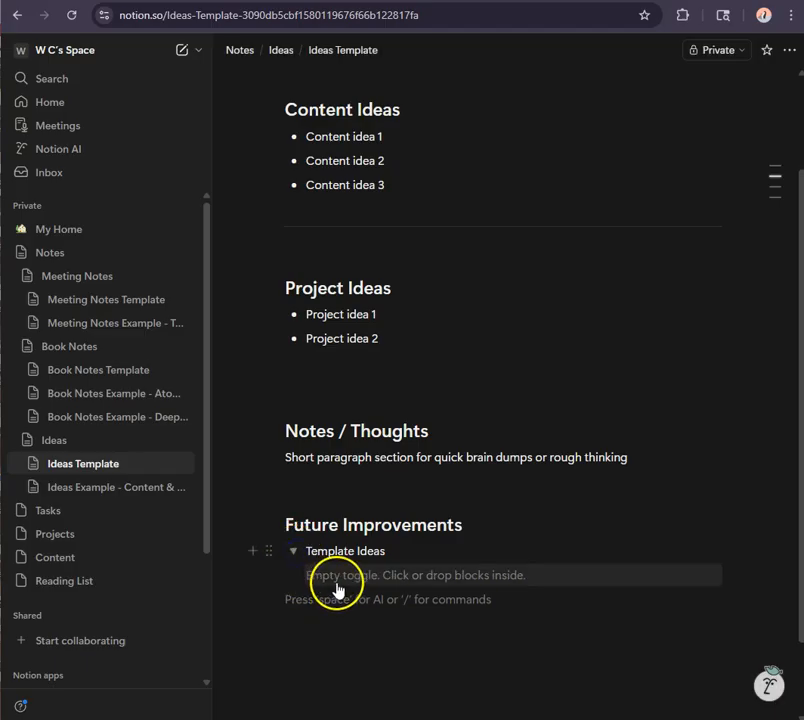
{"action": "left_click", "coordinate": [336, 579]}
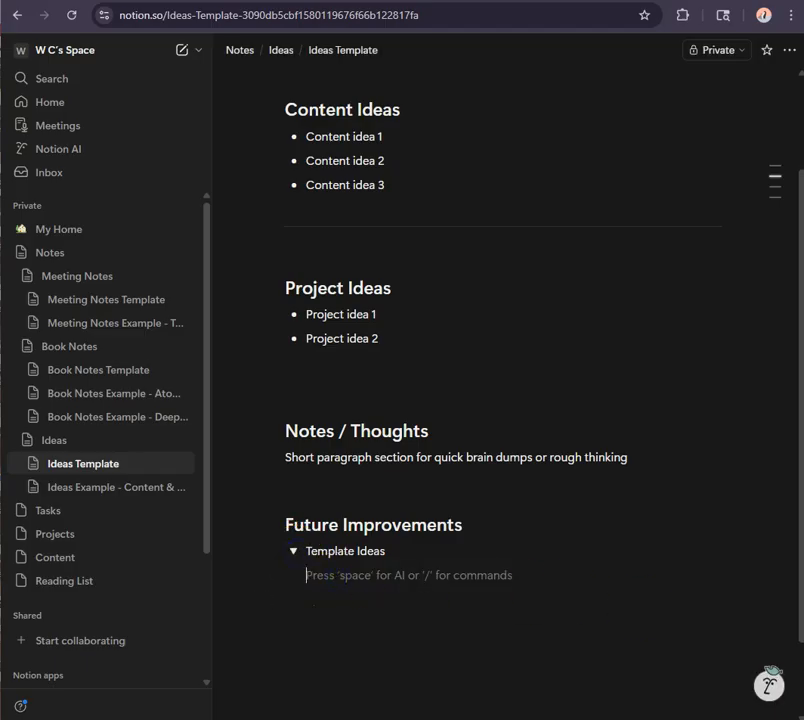
{"action": "type", "text": "Add a simple weekly planning layout Add a beginner dashboard example"}
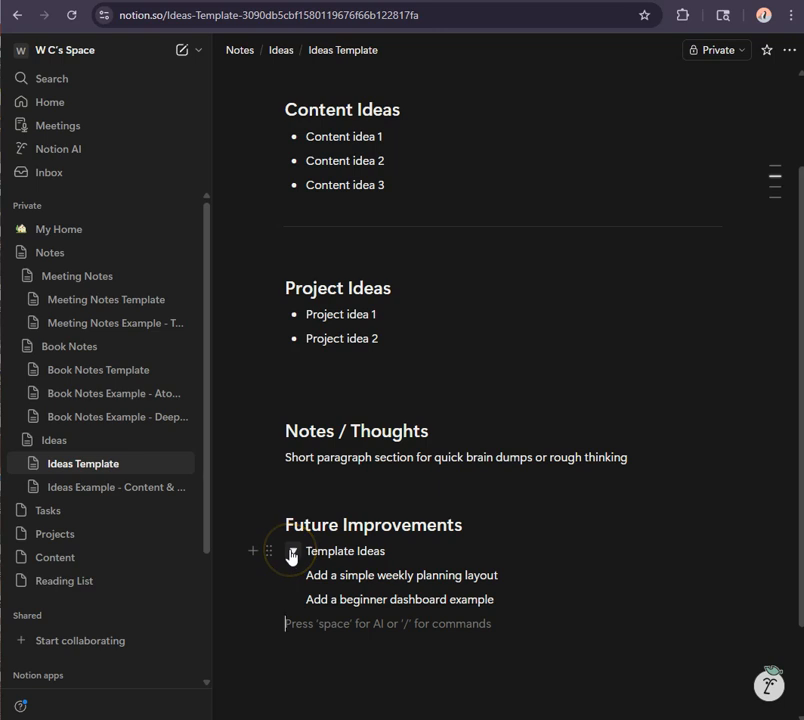
{"action": "left_click", "coordinate": [292, 551]}
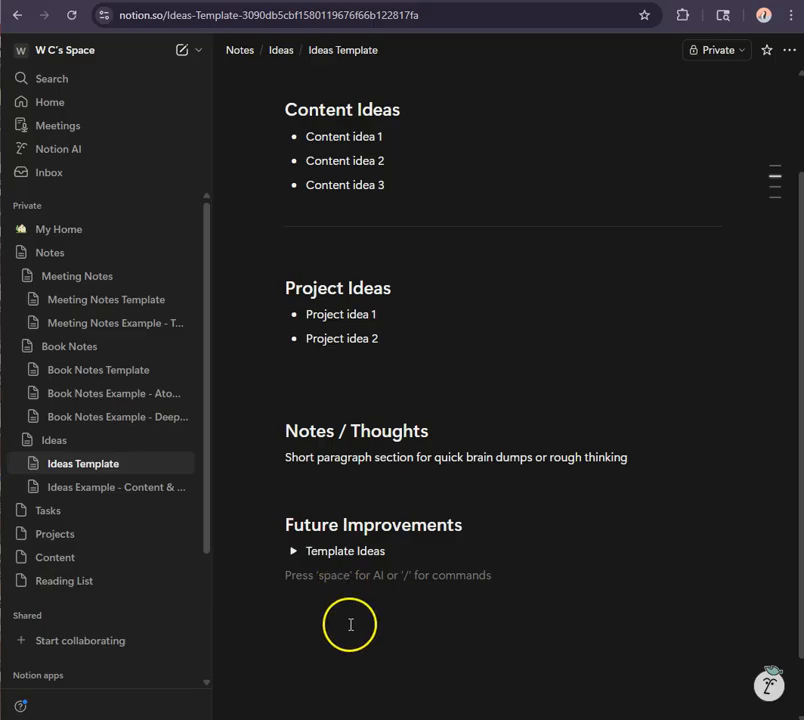
- Insert a callout below the toggle containing the pasted text "Capture ideas quickly. Organize them later."
{"action": "left_click", "coordinate": [285, 576]}
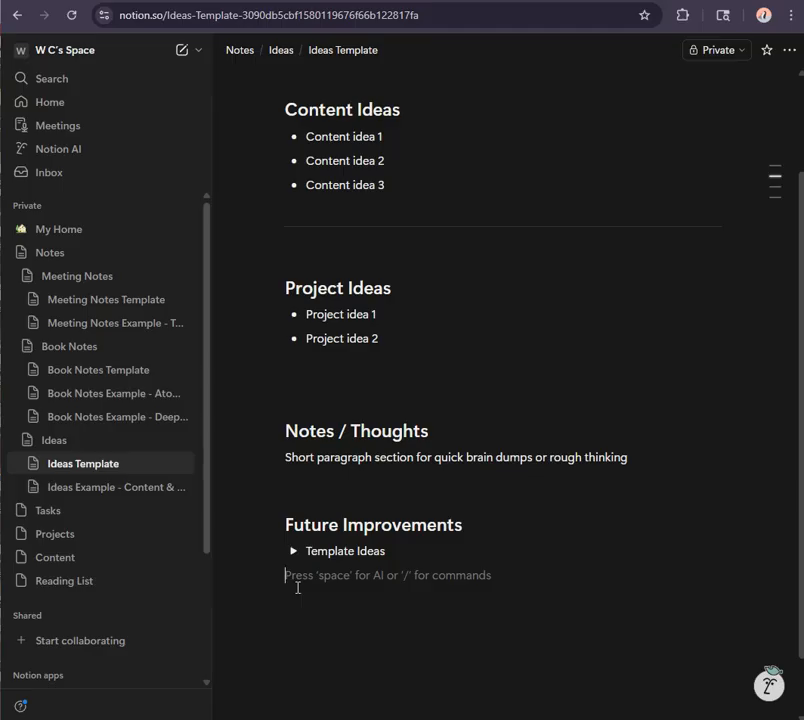
{"action": "type", "text": "/"}
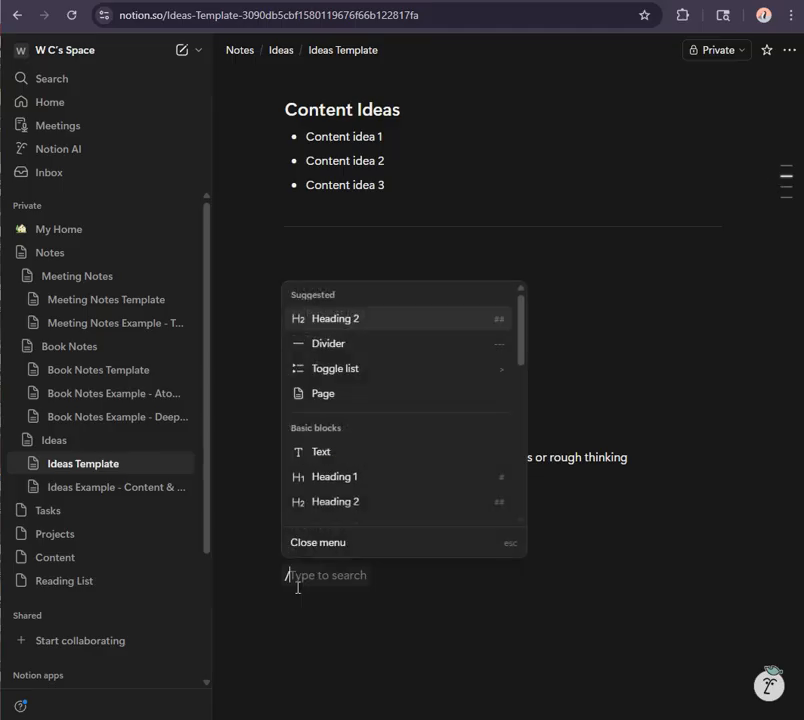
{"action": "type", "text": "callout"}
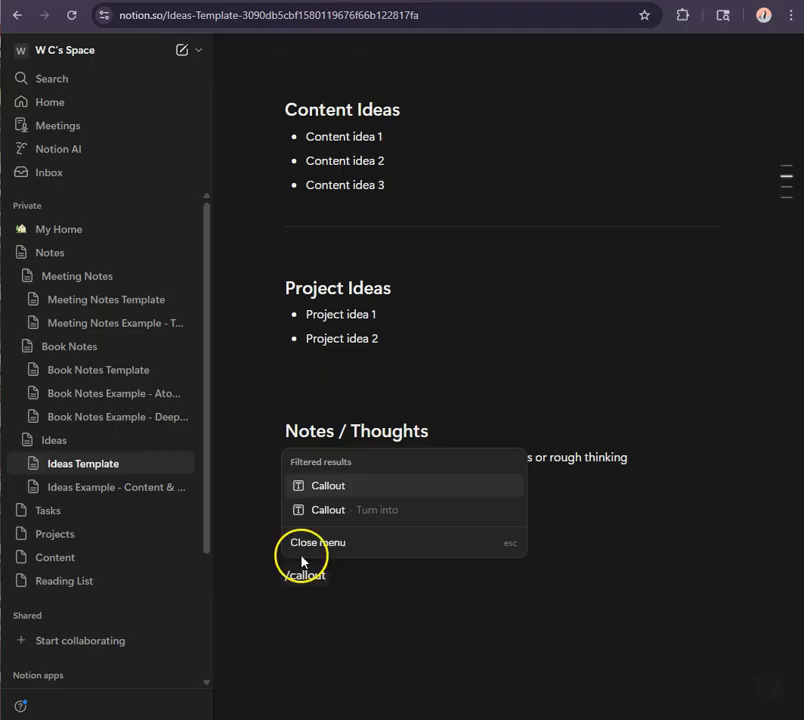
{"action": "mouse_move", "coordinate": [368, 499]}
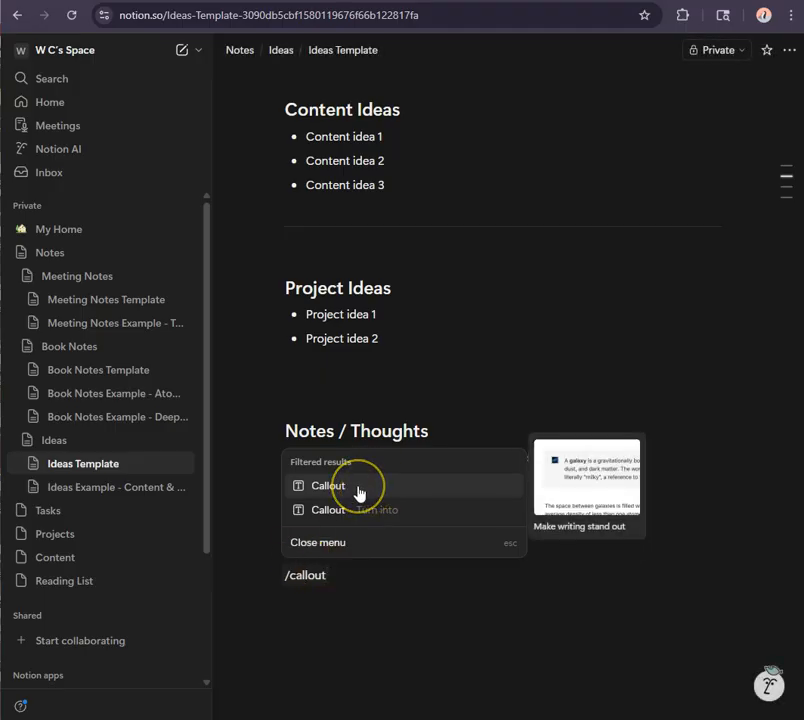
{"action": "left_click", "coordinate": [359, 488]}
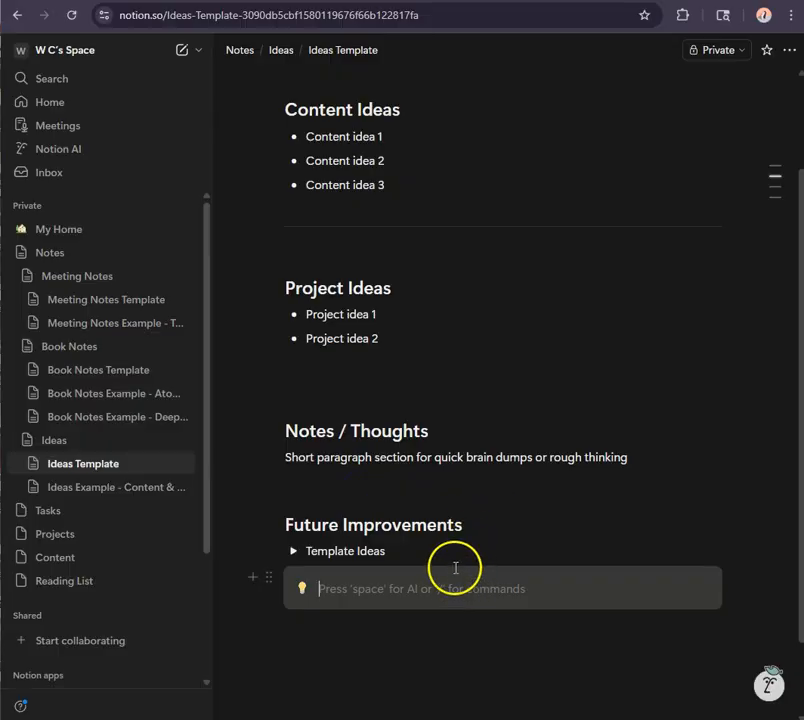
{"action": "left_click", "coordinate": [302, 589]}
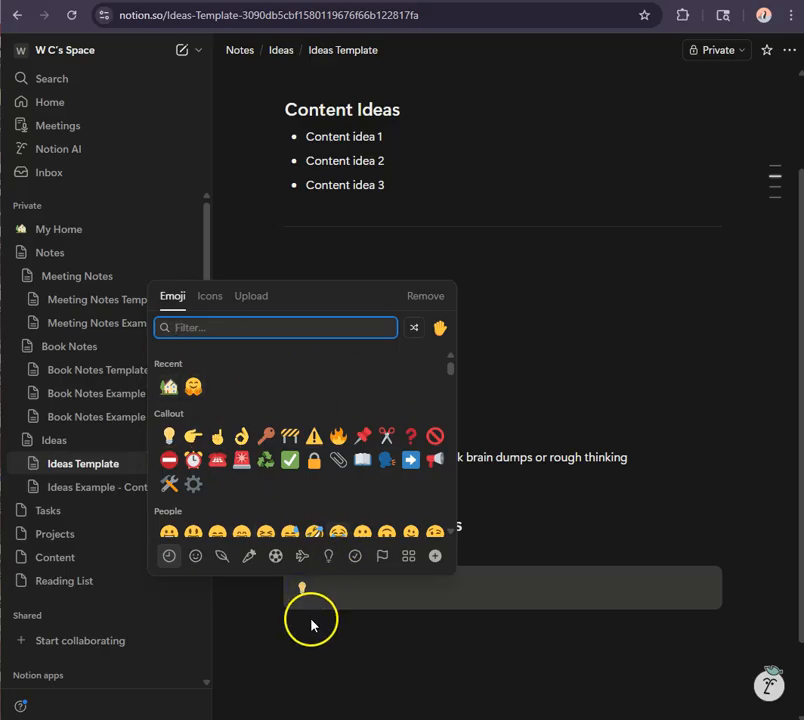
{"action": "left_click", "coordinate": [305, 590]}
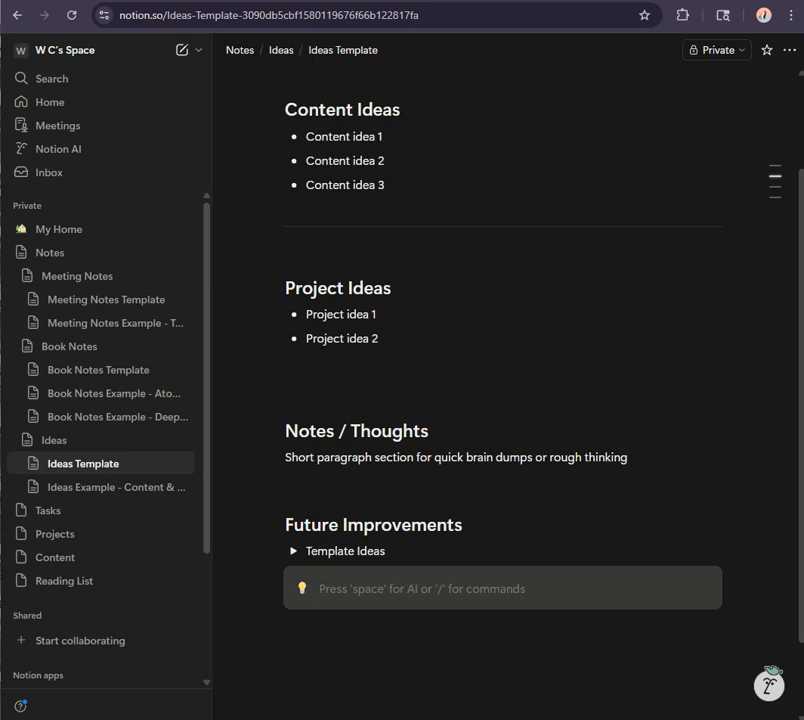
{"action": "type", "text": "Capture ideas quickly. Organize them later."}
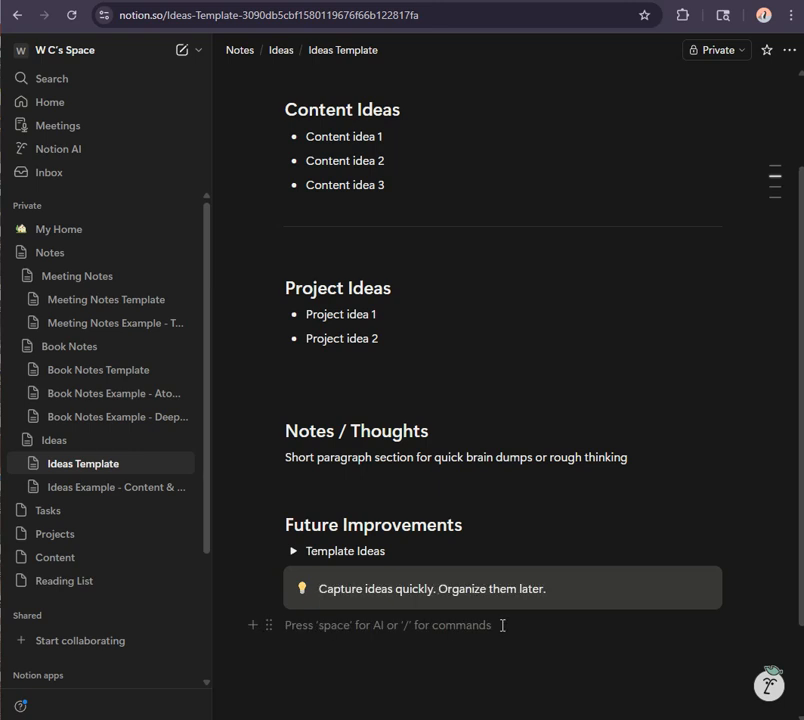